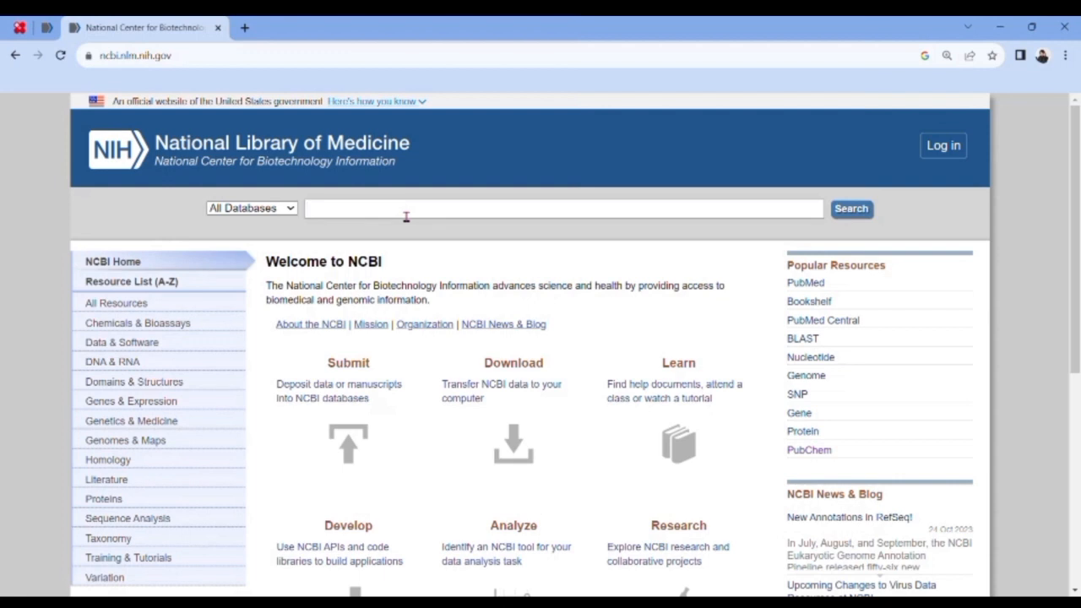
Step: Search NCBI for XP_025286298.1 and open the FASTA sequence of the matching mitochondrial fumarate hydratase protein
text(XP_025286298.1)
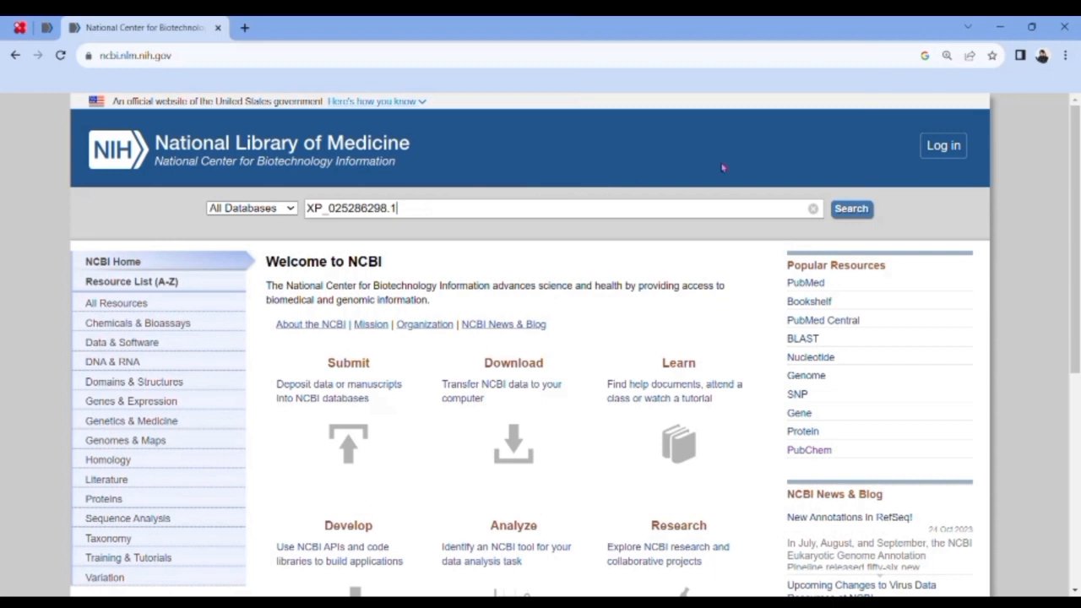
click(850, 217)
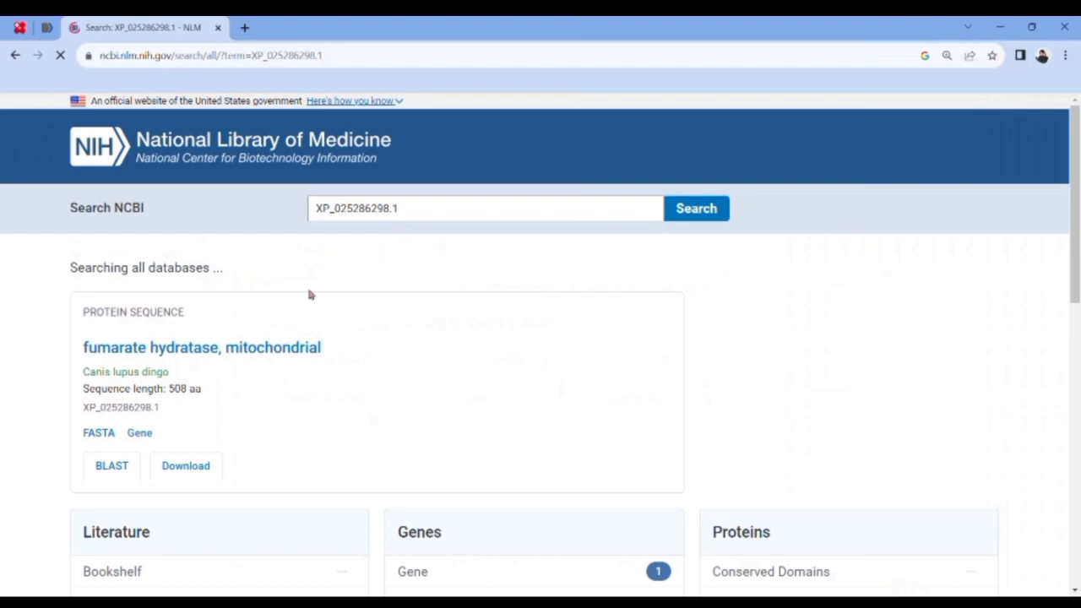
click(113, 355)
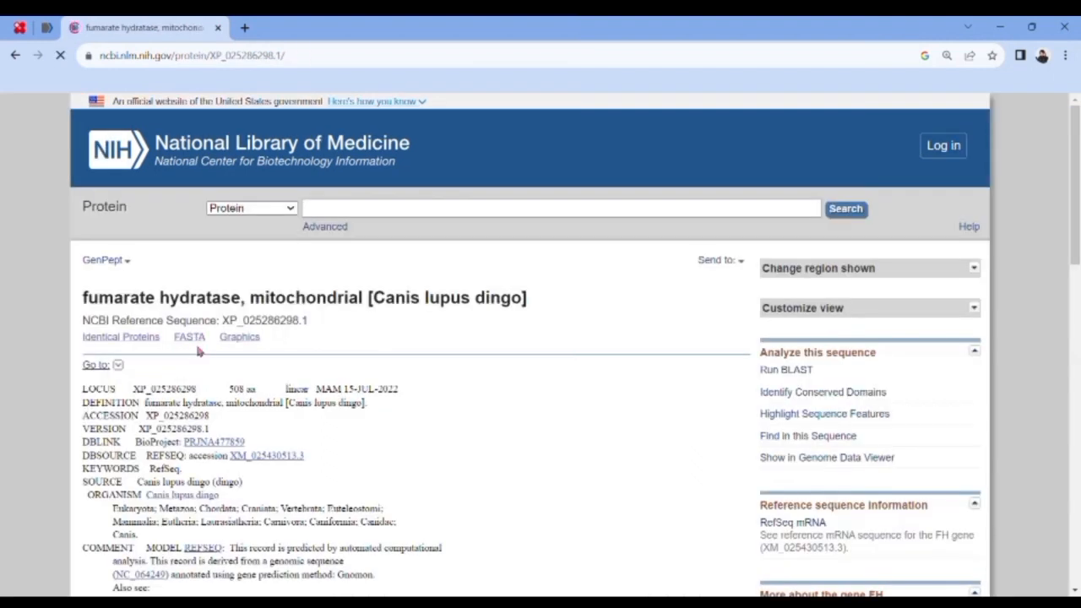
click(197, 343)
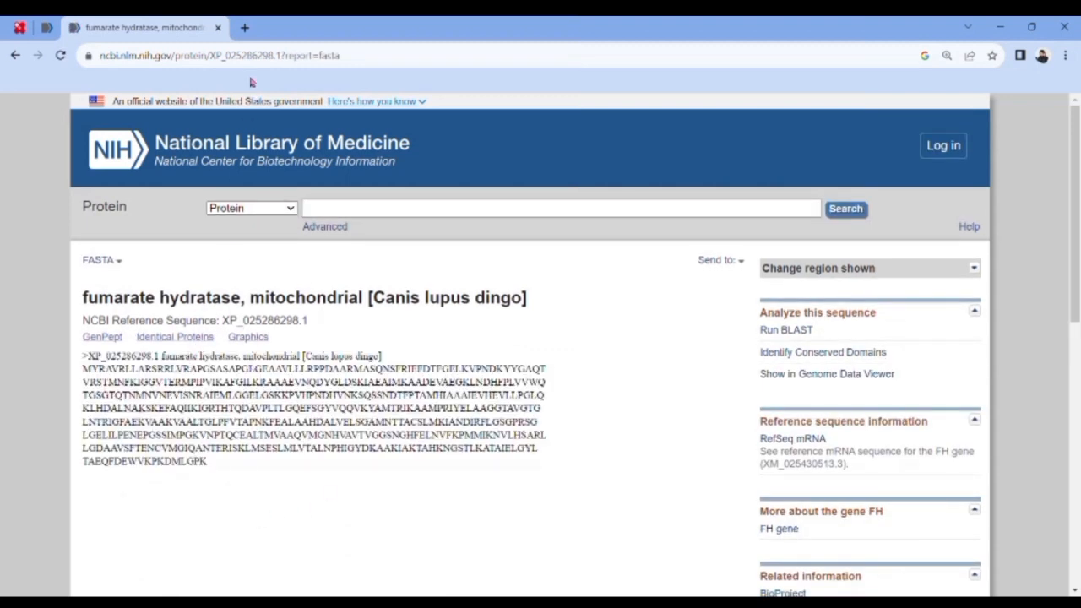
Step: Search the web for swiss model in a separate browser tab and open the SWISS-MODEL site
click(245, 29)
click(418, 477)
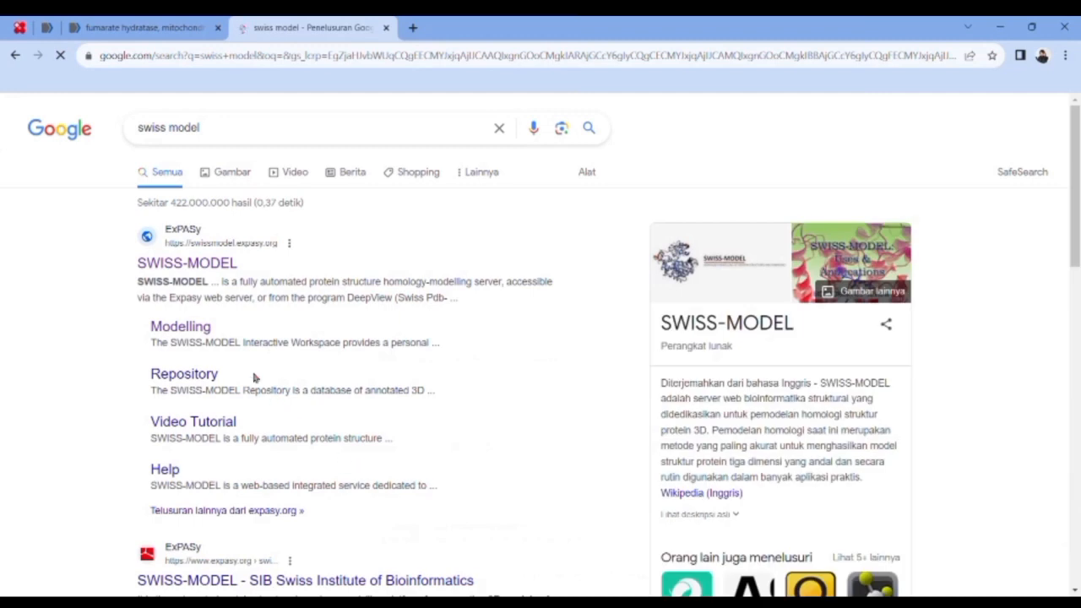
click(204, 267)
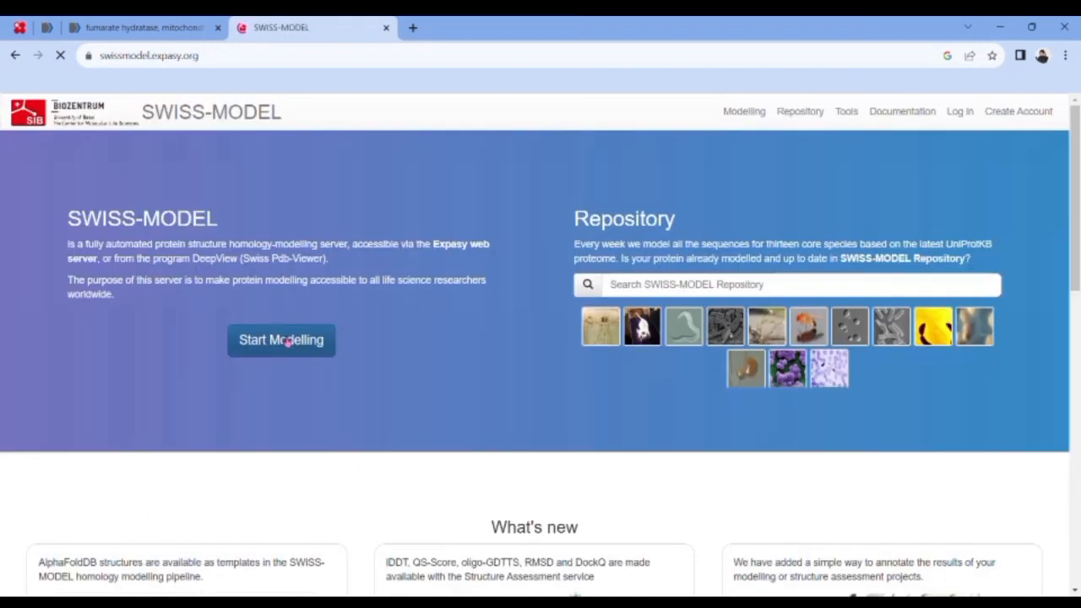
Step: Start a modelling project with the fumarate hydratase FASTA sequence as target and build the model
click(283, 355)
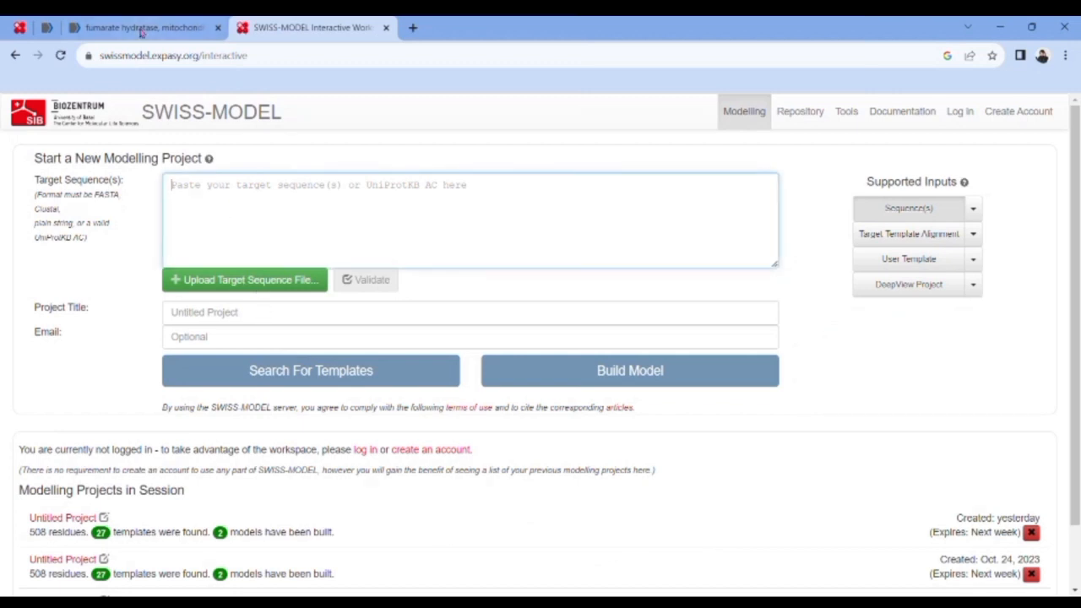
key(ctrl+v)
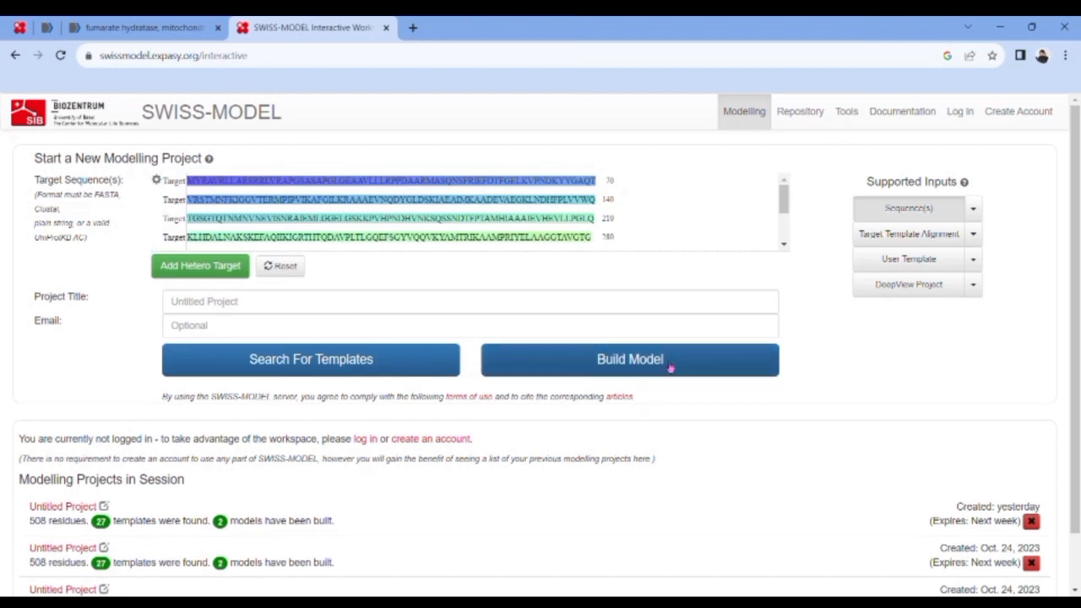
click(671, 368)
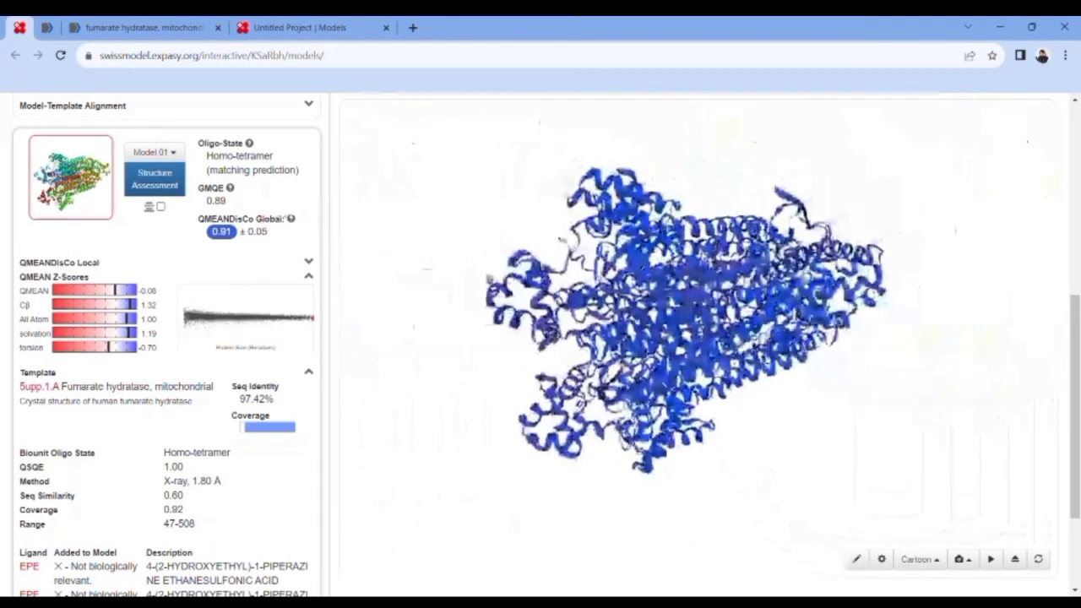
Step: Inspect the 3D structure of Model 01 and its comparison plot with the non-redundant set of PDB structures
drag(497, 349, 374, 288)
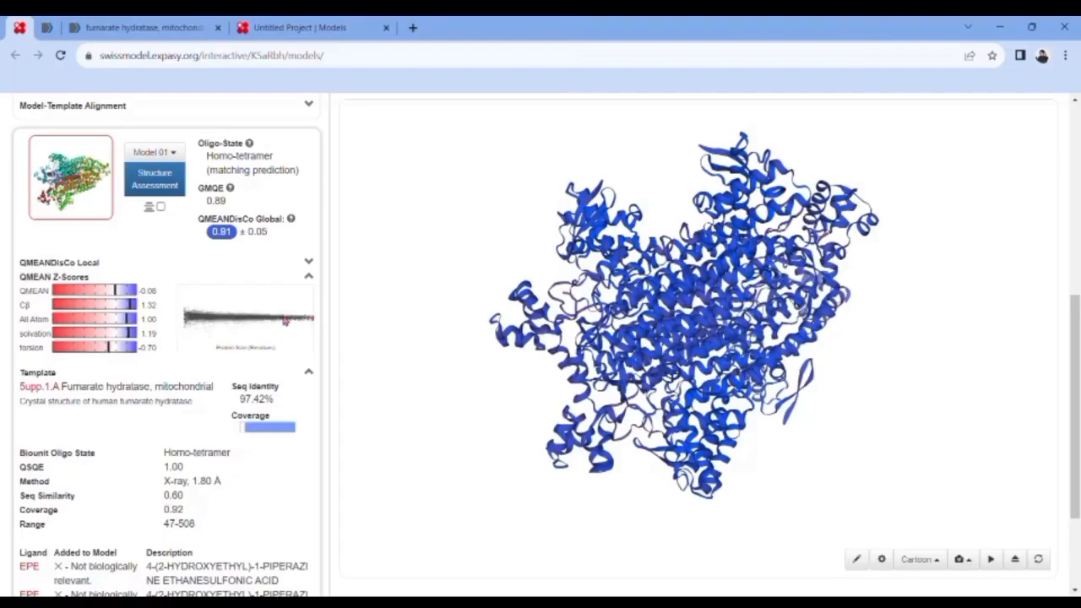
click(589, 362)
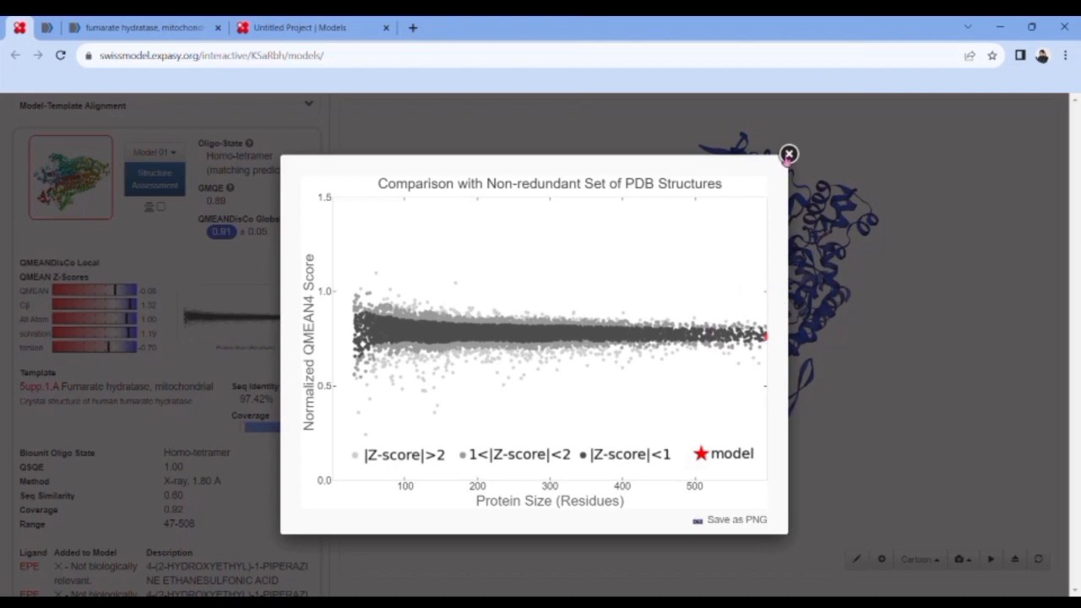
click(787, 154)
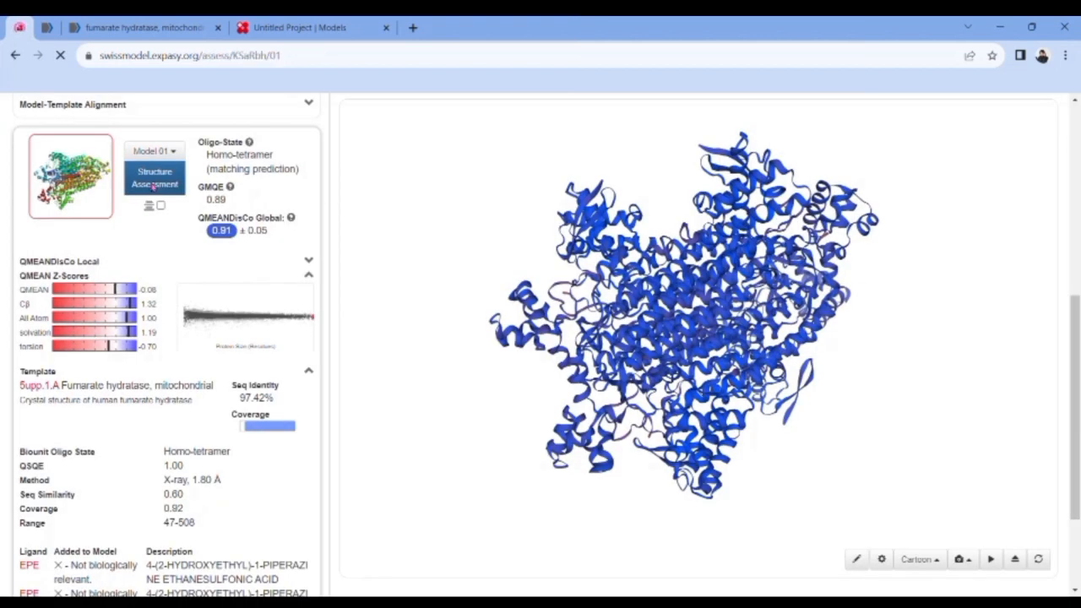
Step: Review the structure assessment of Model 01, including the Ramachandran plots and the MolProbity results
scroll(158, 269, down, 2)
scroll(160, 272, down, 5)
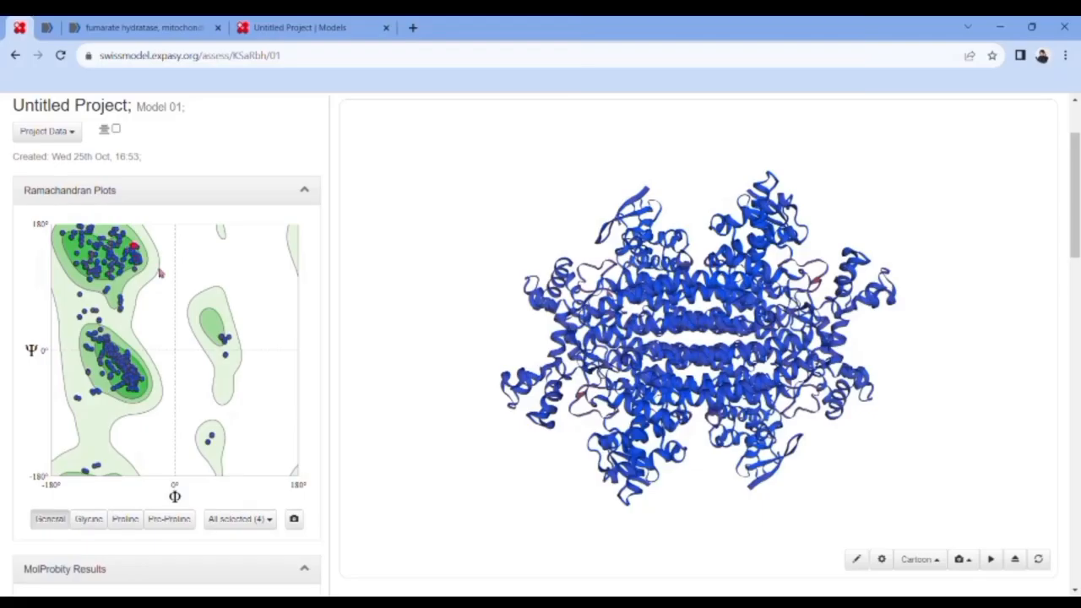
scroll(160, 273, down, 3)
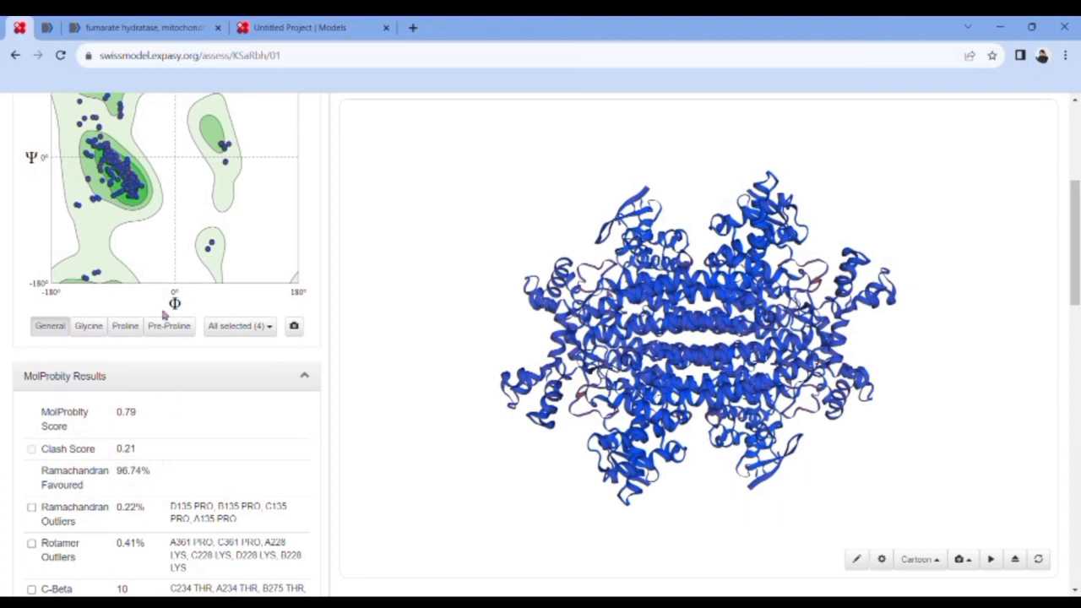
scroll(164, 313, up, 4)
scroll(164, 315, down, 1)
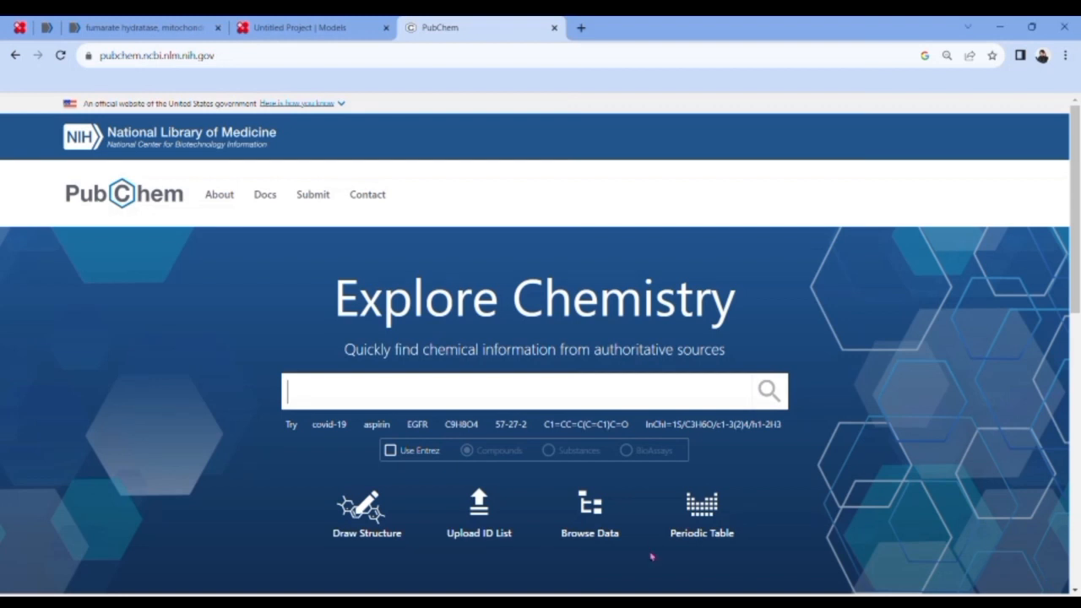
Step: Search PubChem for Fumarate, open the compound's summary page and bring up its download options
text(Fumarate)
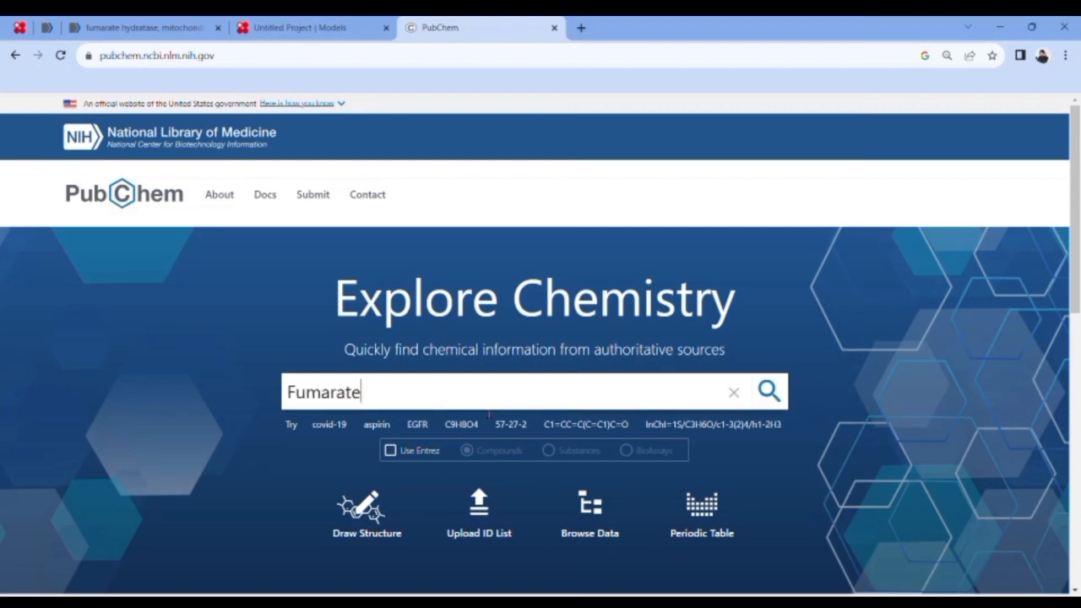
key(Return)
click(165, 382)
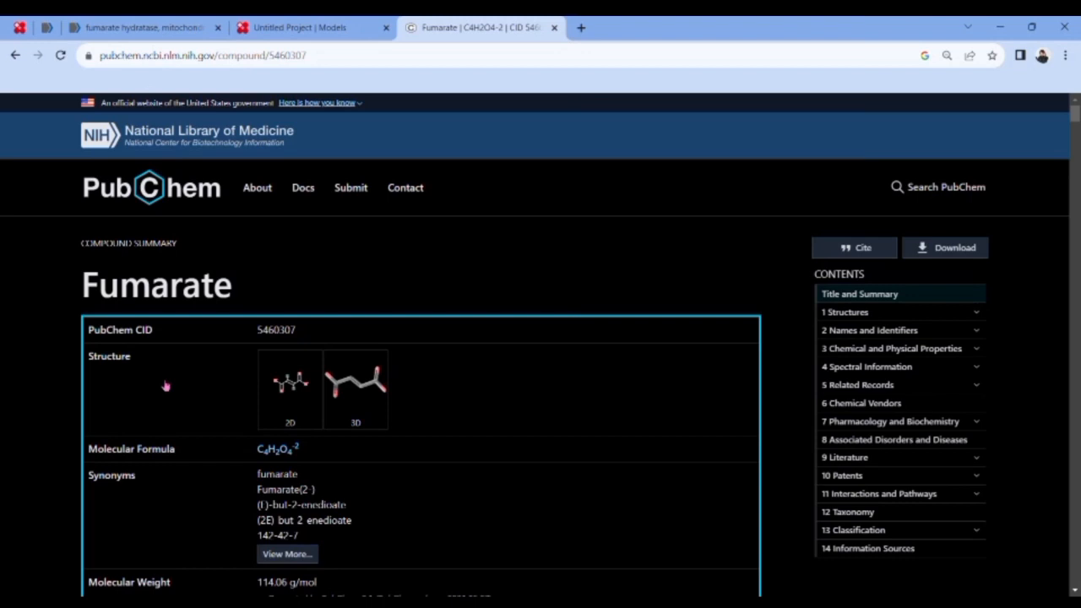
scroll(959, 172, down, 1)
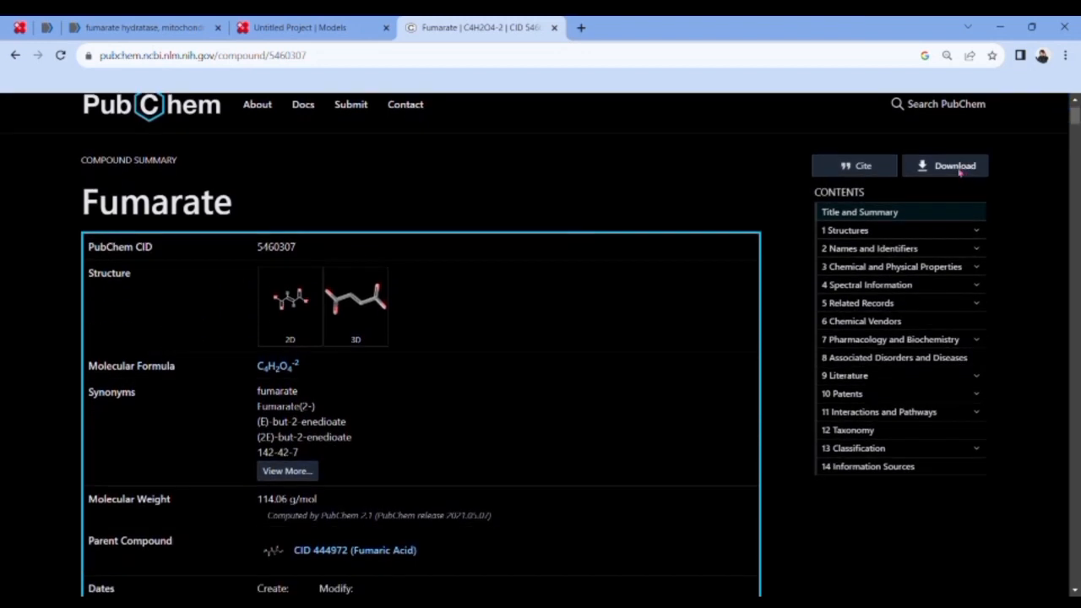
click(955, 167)
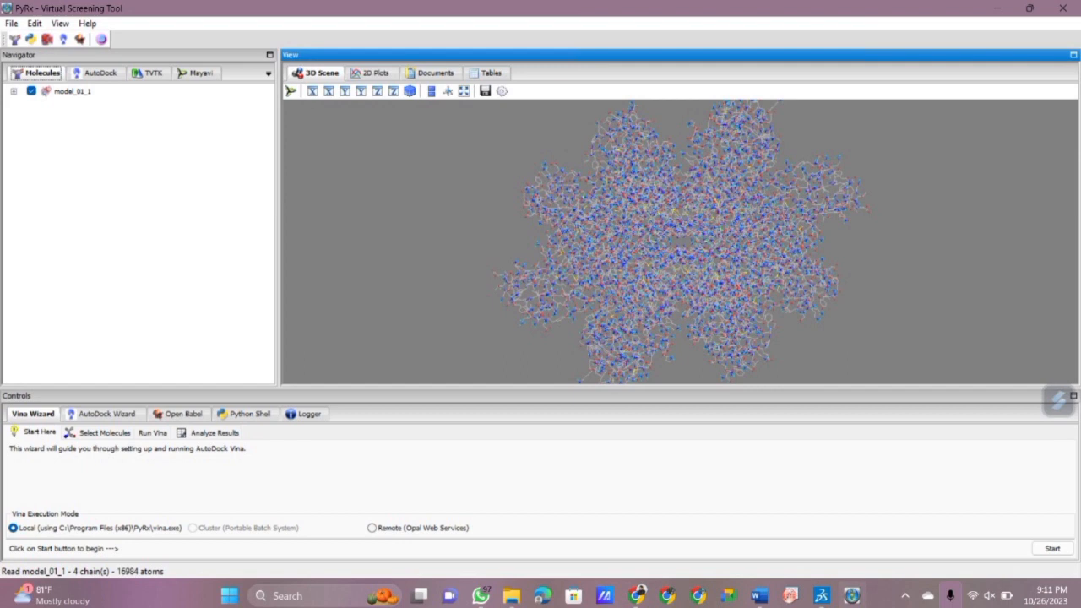
Step: In PyRx, make the loaded model_01_1 protein an AutoDock macromolecule
right_click(88, 95)
mouse_move(134, 121)
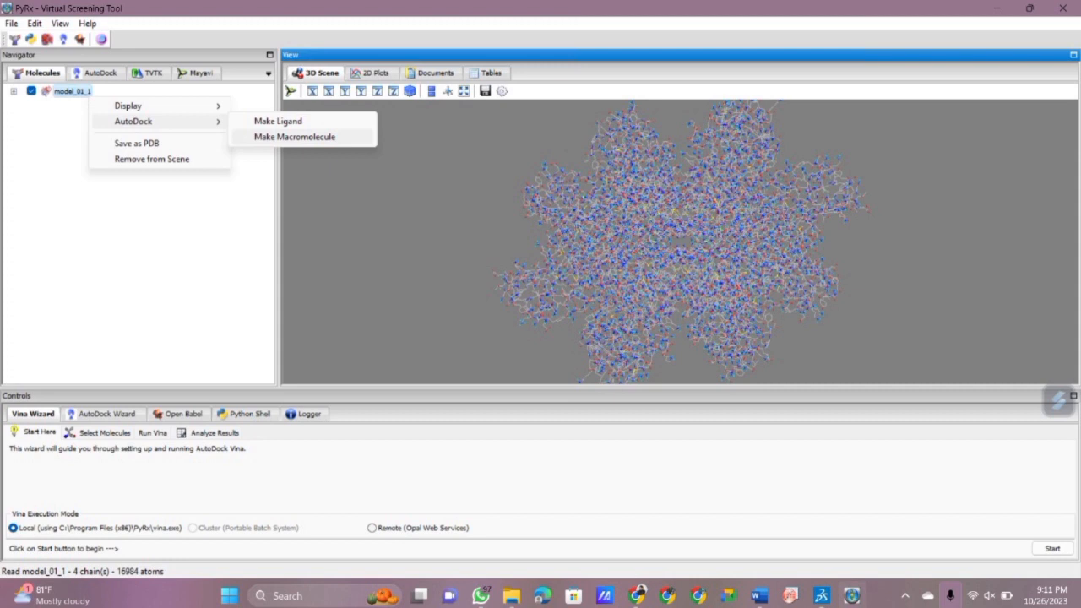
click(294, 136)
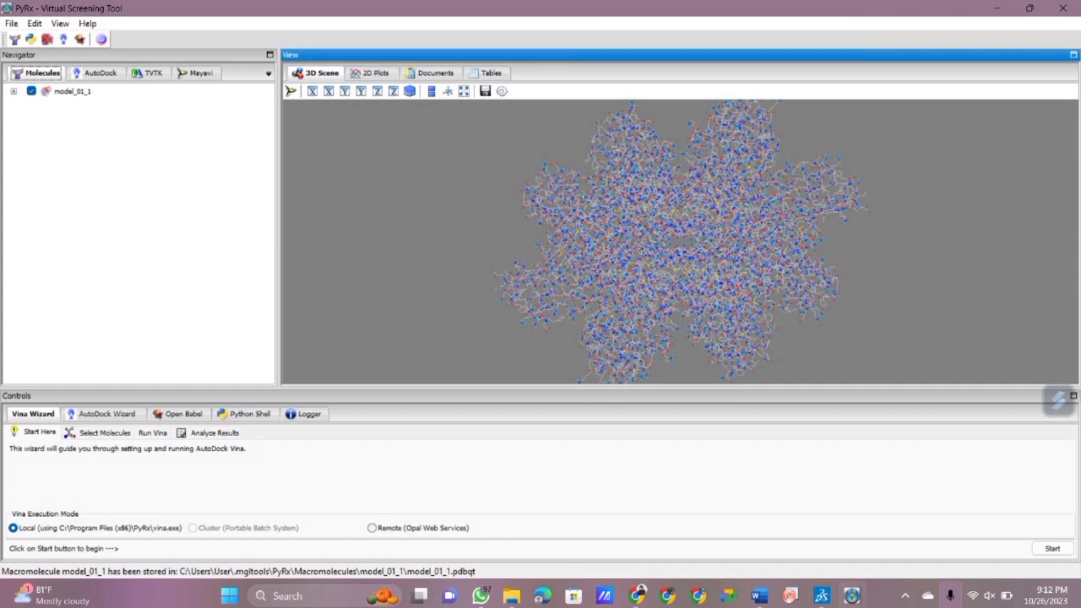
Step: Import the ligand file Conformer3D_COMPOUND_CID_5460307 (1) into Open Babel
click(184, 414)
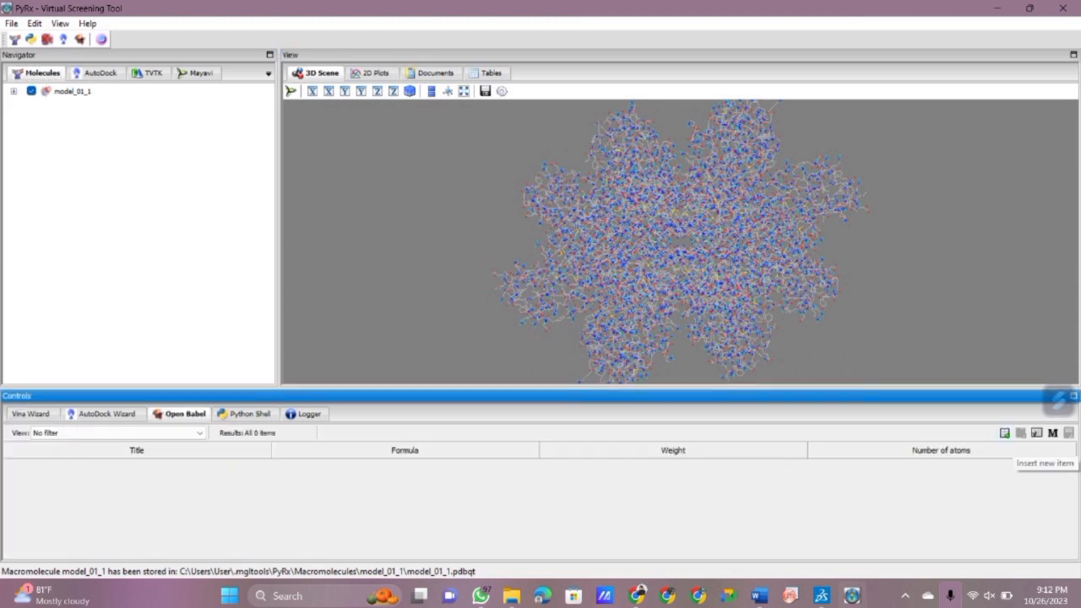
click(1004, 432)
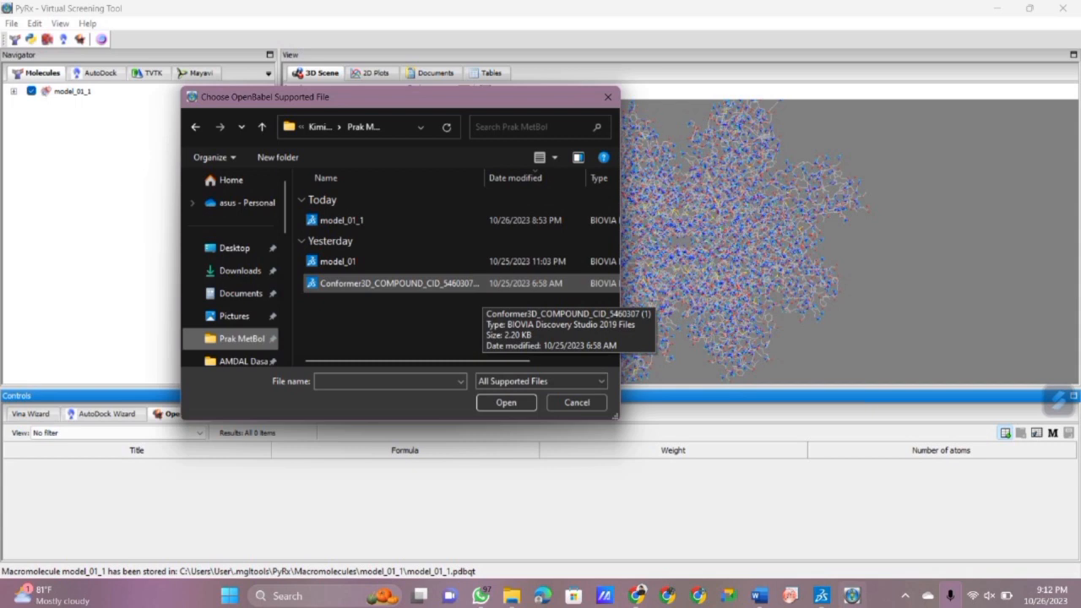
Step: Energy-minimize the imported fumarate ligand with Minimize All and convert it to an AutoDock ligand (pdbqt)
right_click(253, 465)
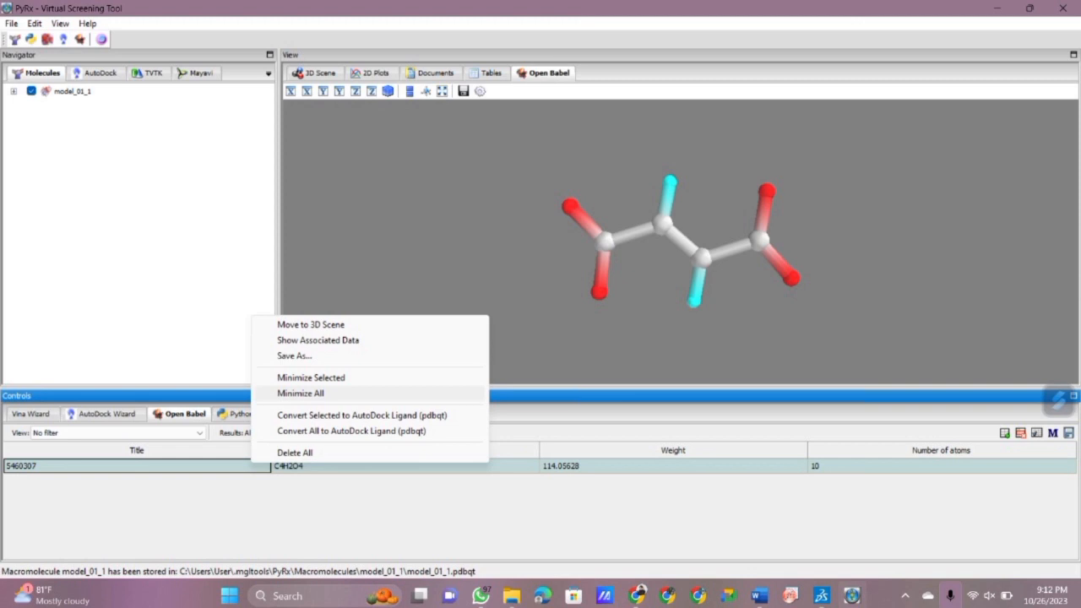
click(301, 392)
right_click(88, 465)
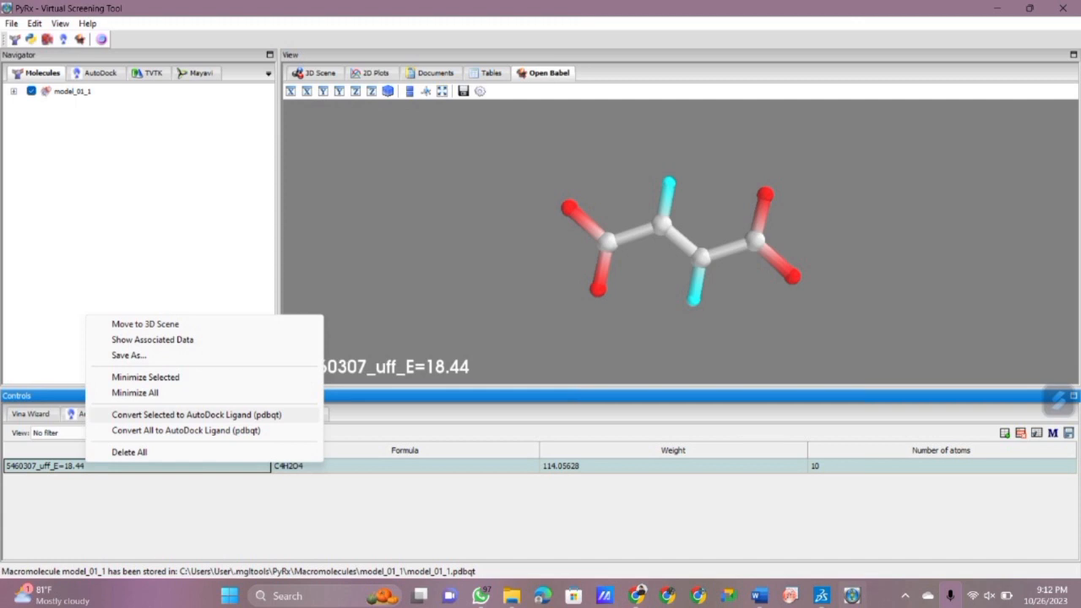
click(196, 415)
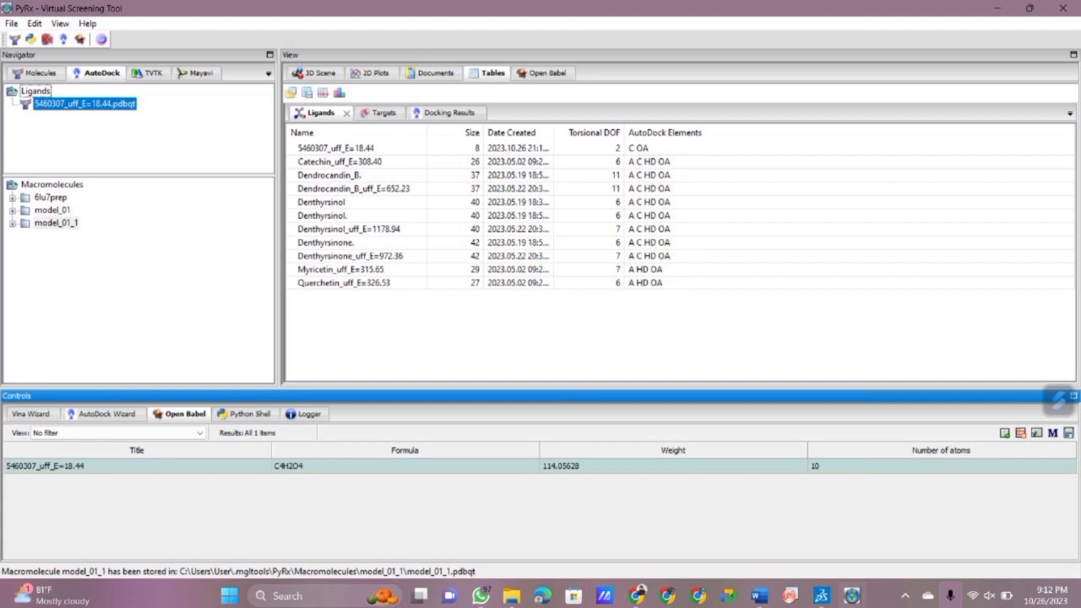
Step: Dock the fumarate ligand to the model_01_1 macromolecule with the Vina Wizard in local mode and inspect the docked pose
click(31, 414)
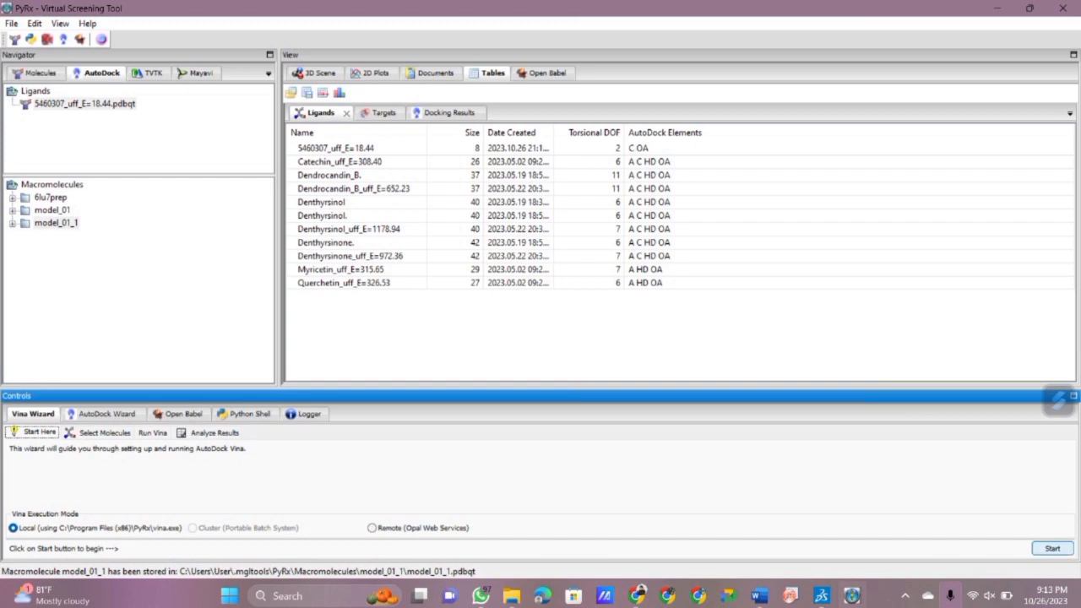
click(1052, 548)
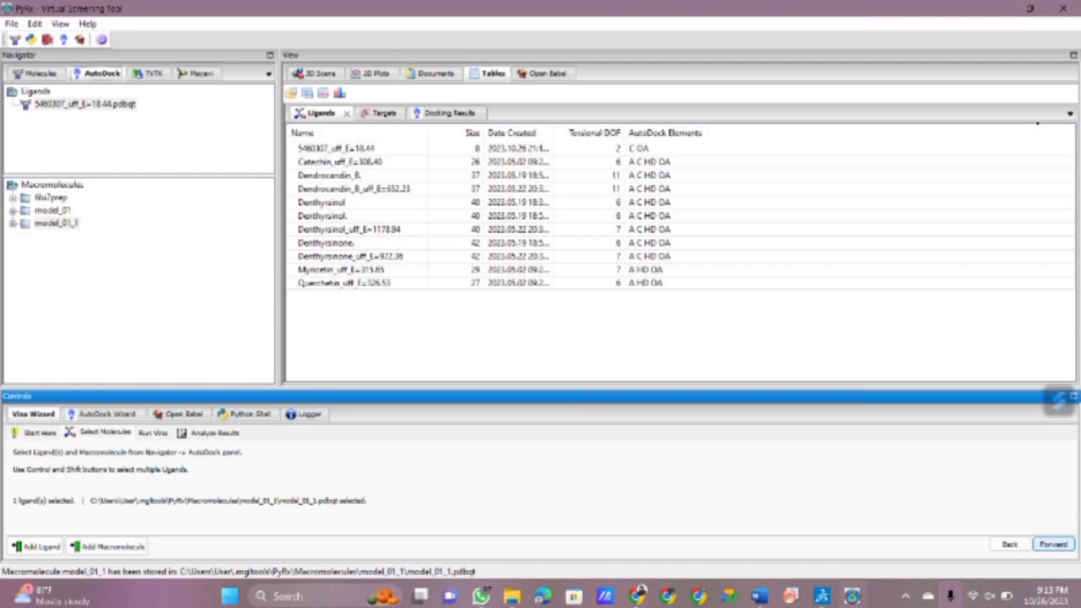
click(1052, 544)
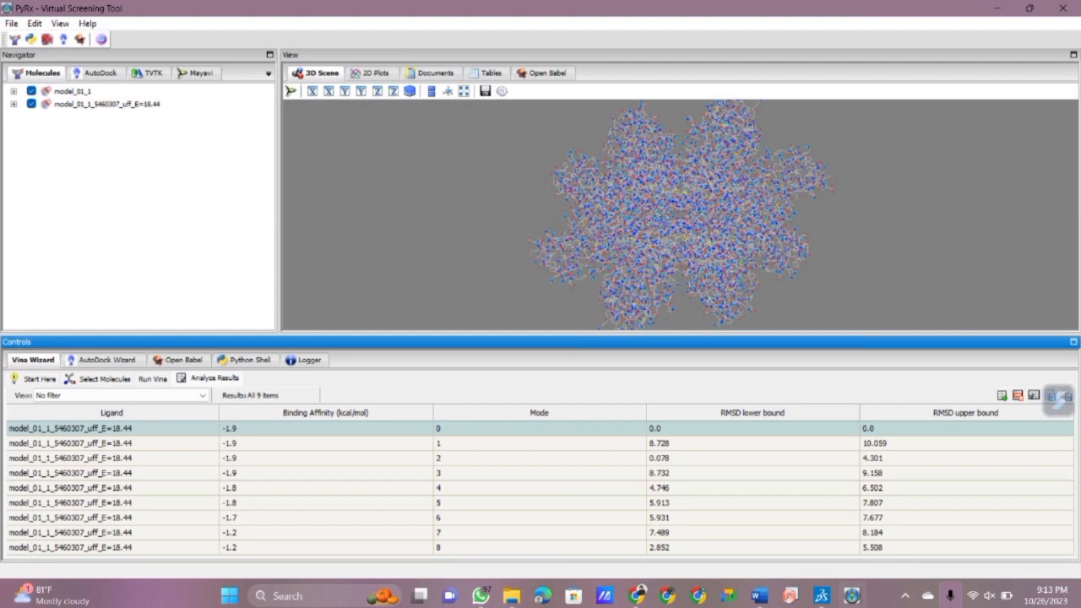
scroll(681, 216, up, 10)
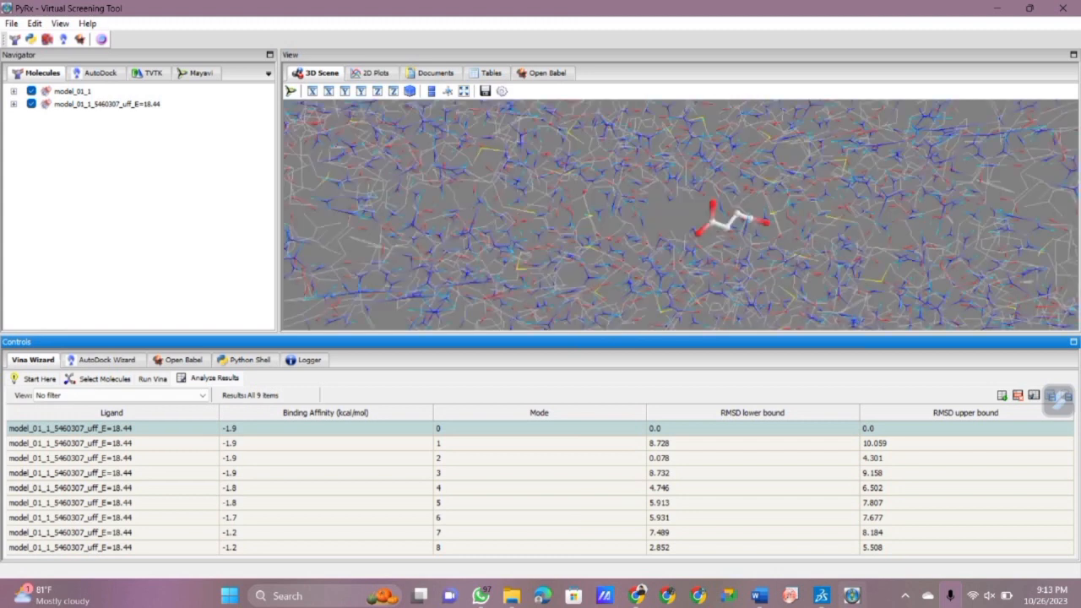